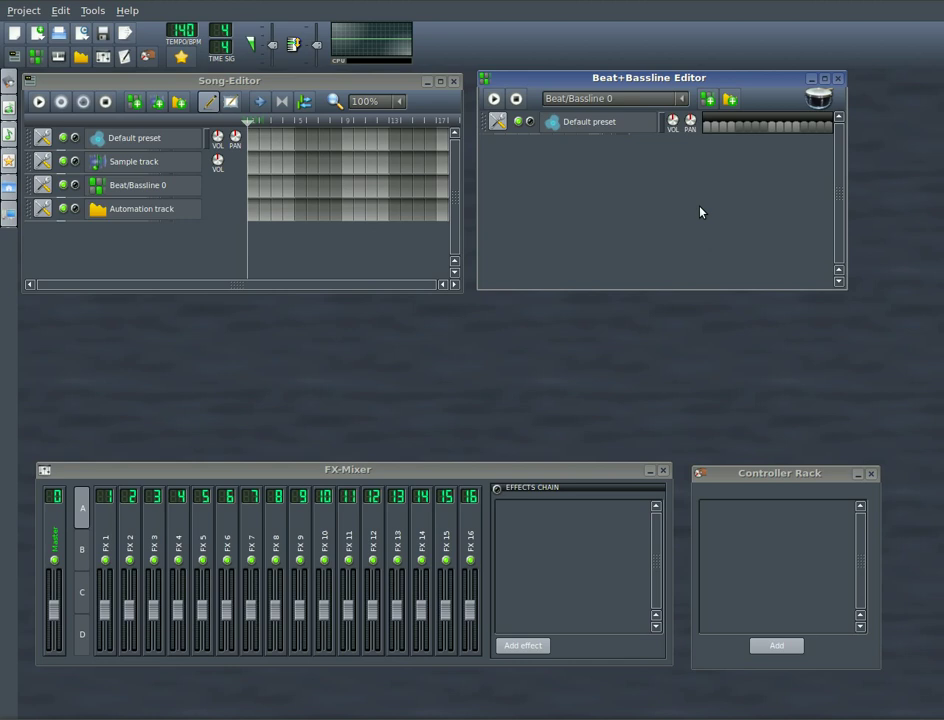
# Step: Preview the instruments folder piano samples and add piano02.ogg as a Beat+Bassline track
pyautogui.click(11, 104)
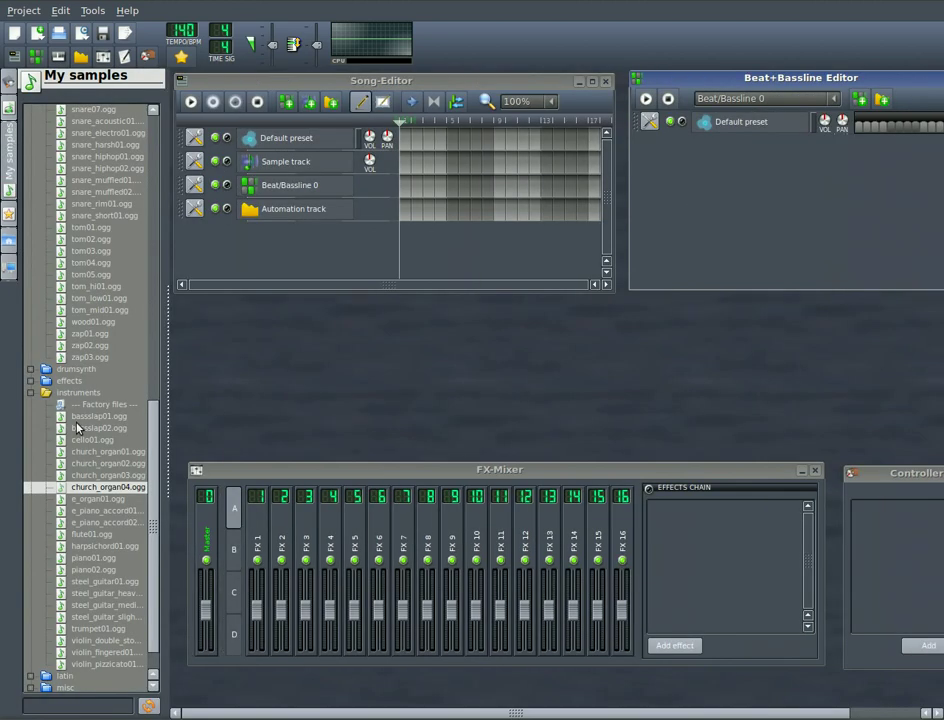
pyautogui.scroll(-1, 153, 516)
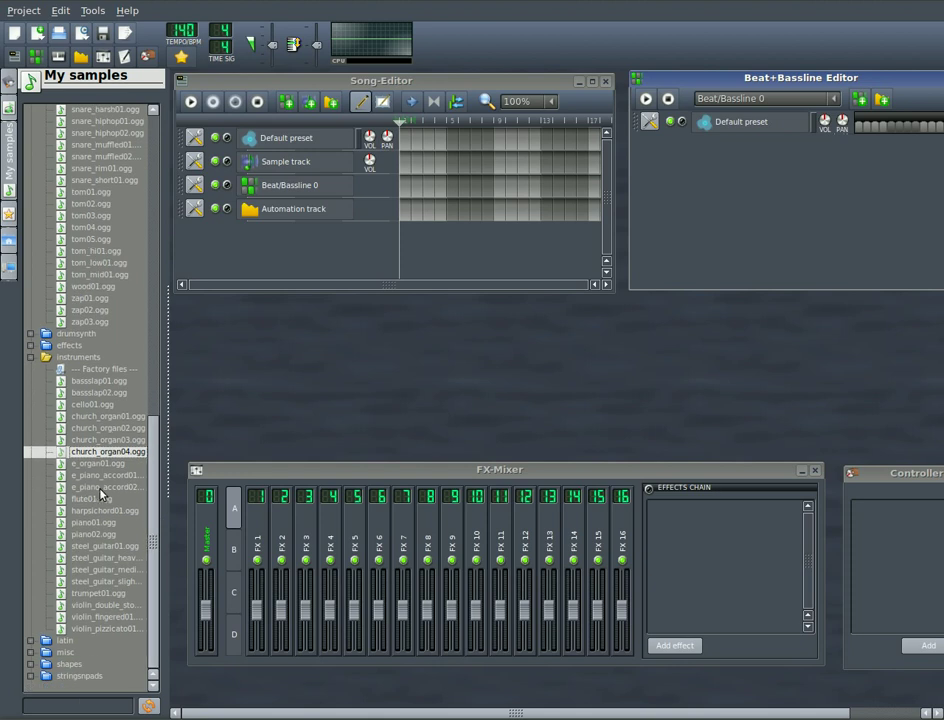
pyautogui.click(100, 489)
pyautogui.click(102, 522)
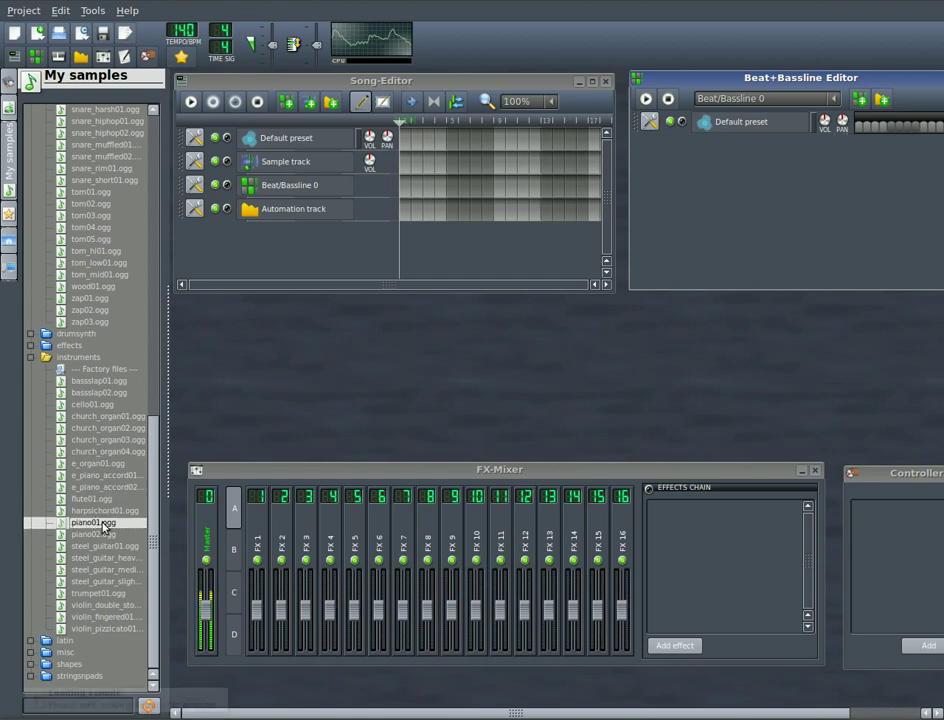
pyautogui.moveTo(102, 524)
pyautogui.mouseDown()
pyautogui.moveTo(94, 536)
pyautogui.moveTo(712, 152)
pyautogui.mouseUp()
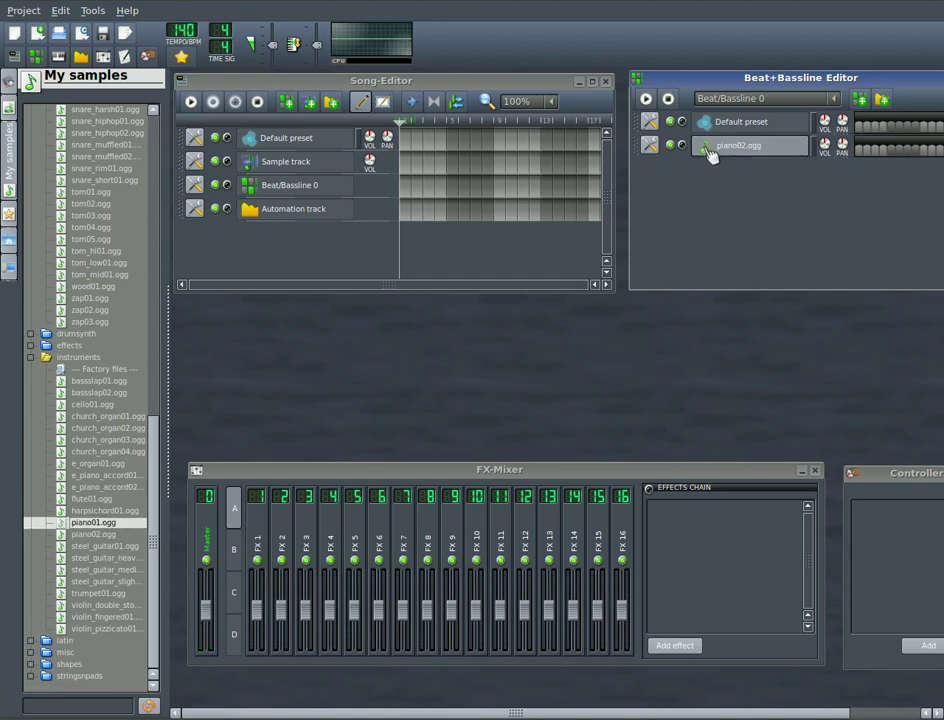
pyautogui.click(12, 168)
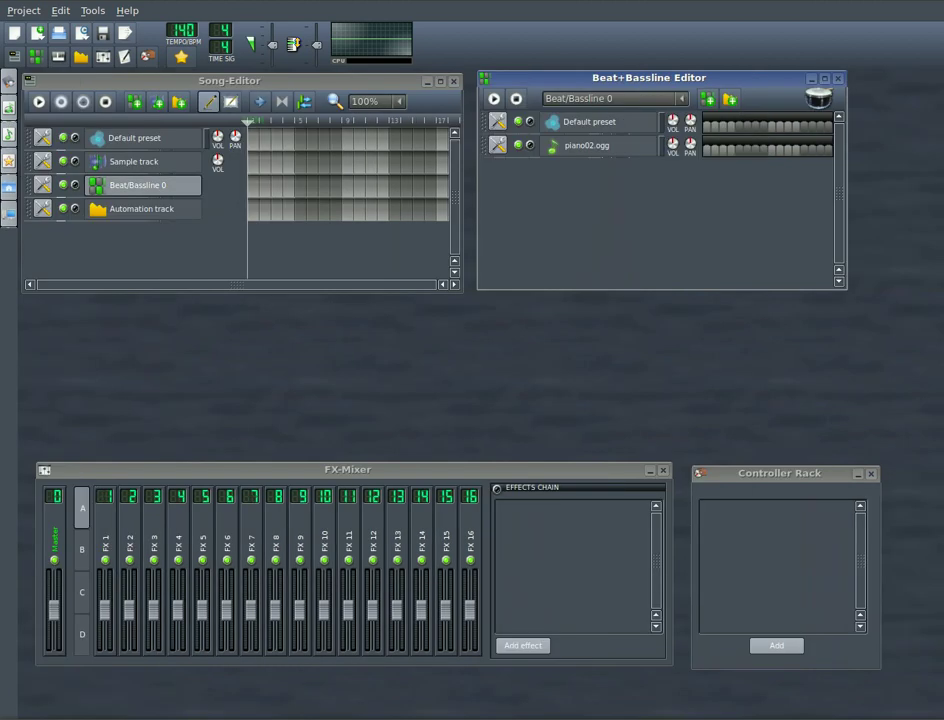
# Step: Show the piano02.ogg instrument window on its FUNC tab of chord and arpeggio options
pyautogui.click(590, 148)
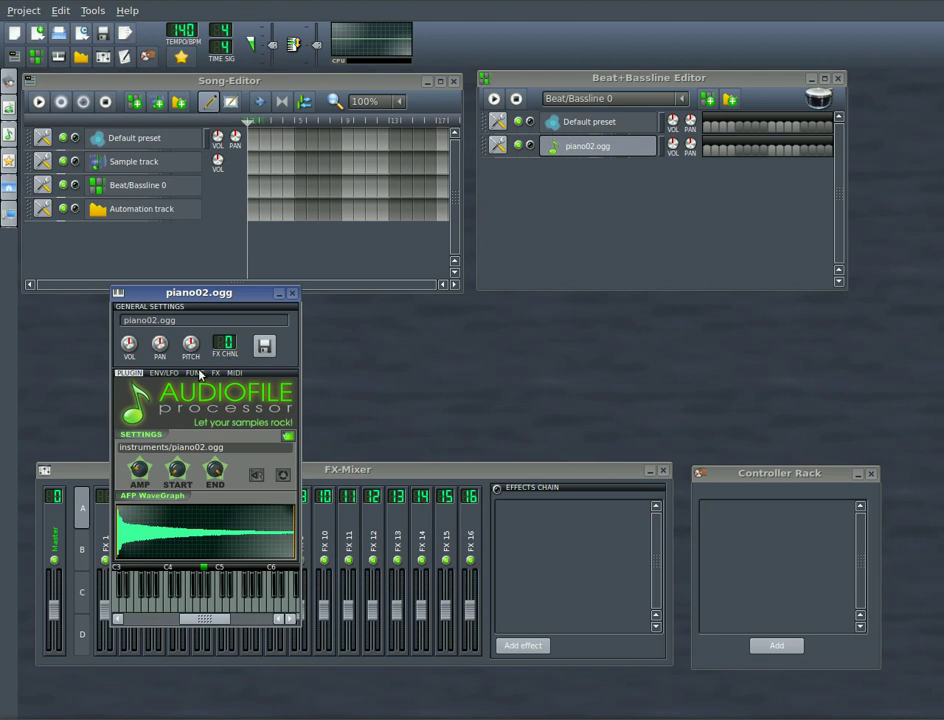
pyautogui.click(196, 373)
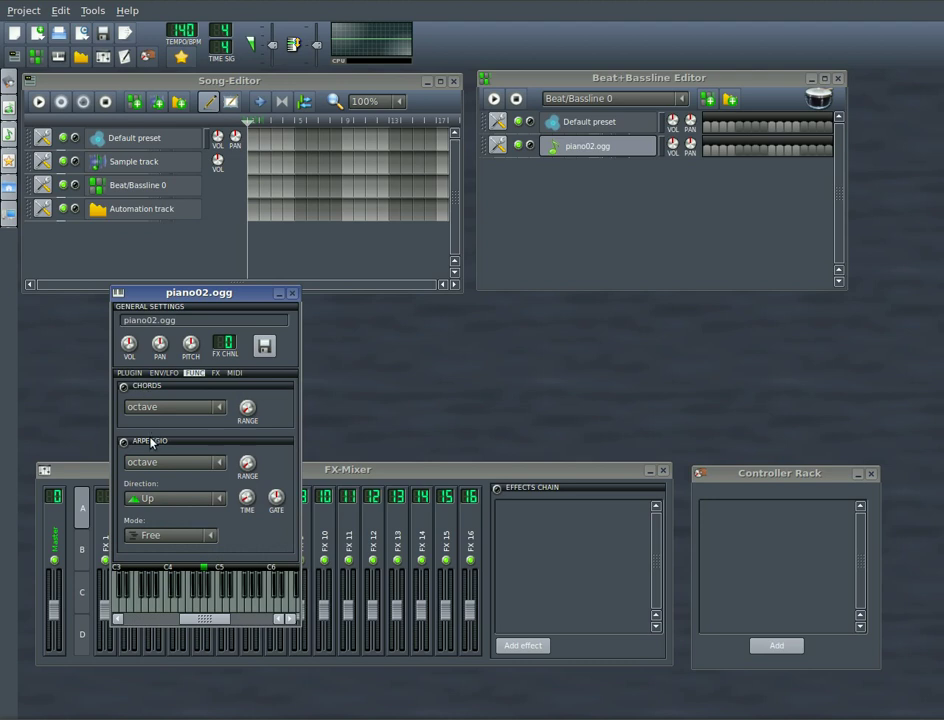
# Step: Enable chords with the Major chord type, toggling them off and on to compare
pyautogui.click(126, 389)
pyautogui.click(125, 443)
pyautogui.click(125, 443)
pyautogui.click(221, 408)
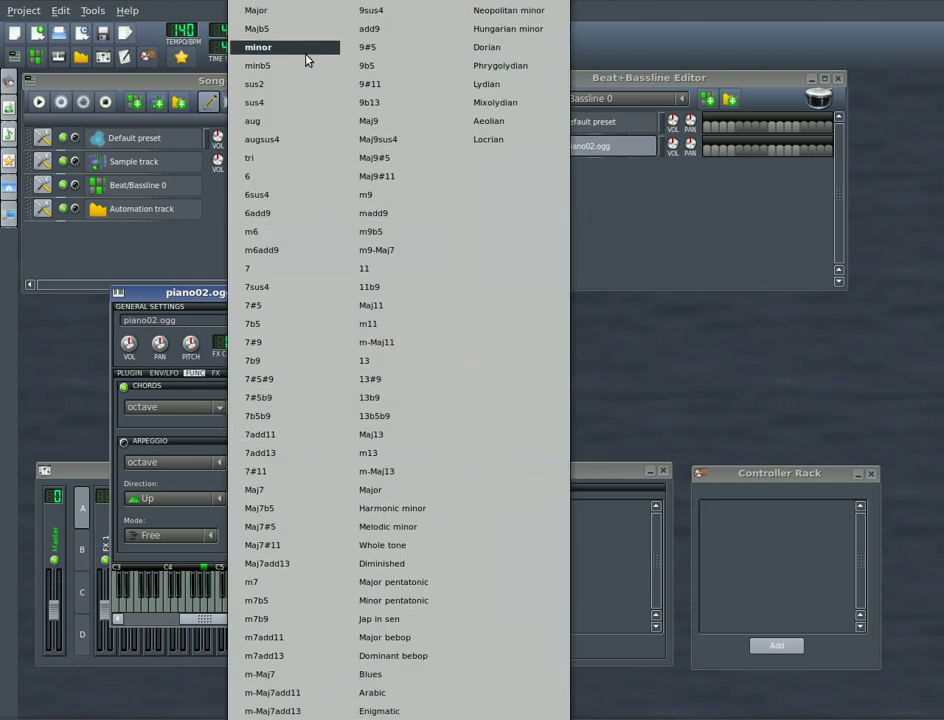
pyautogui.click(304, 12)
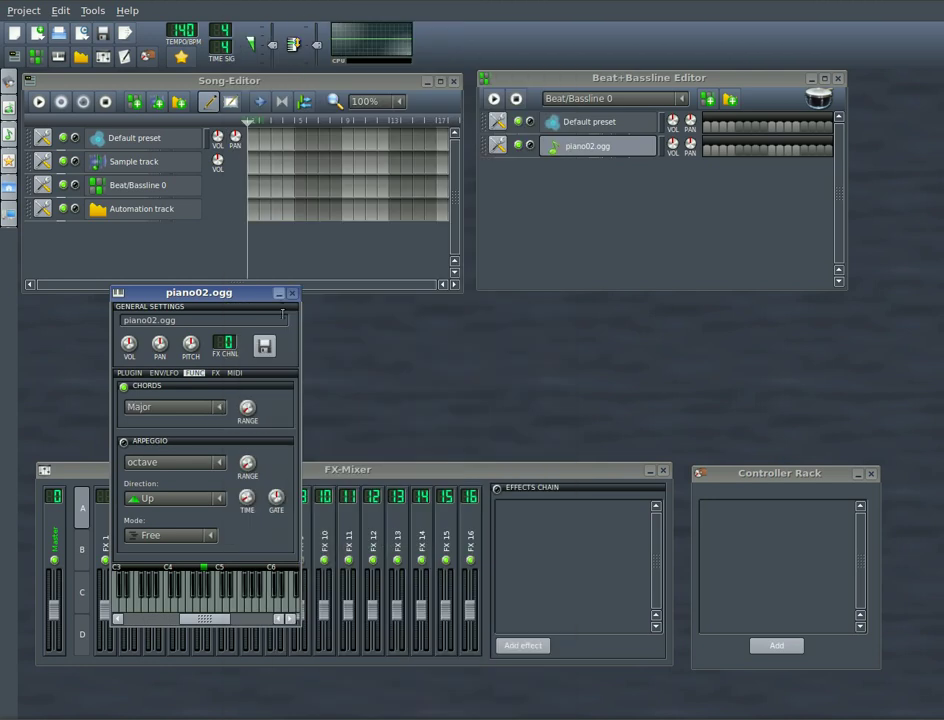
pyautogui.click(146, 390)
pyautogui.click(168, 612)
pyautogui.click(124, 386)
pyautogui.click(167, 609)
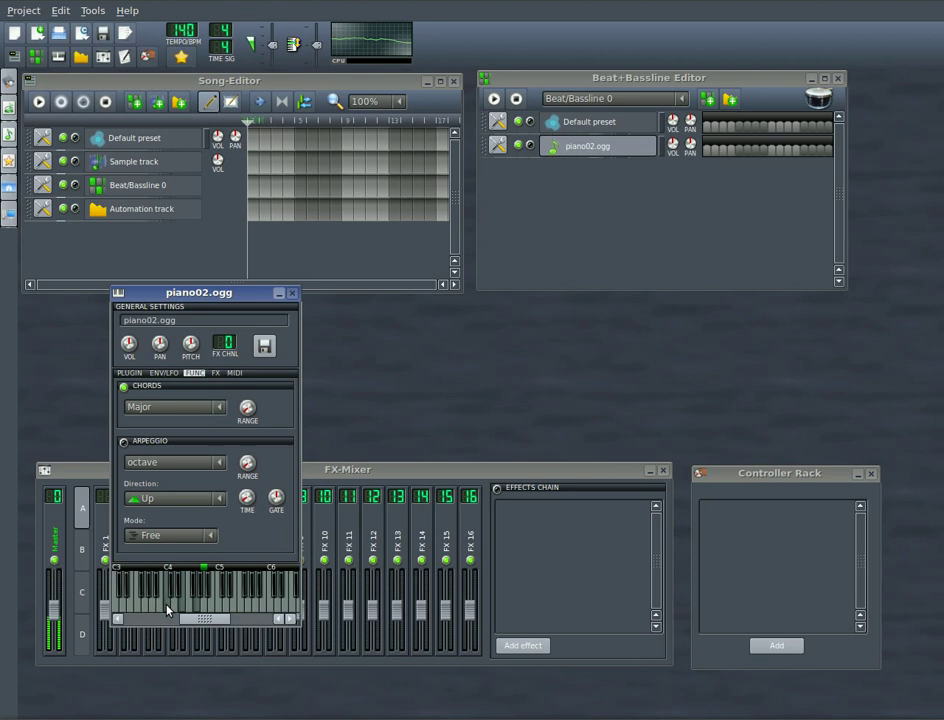
# Step: Widen the chord range to two octaves and audition the result
pyautogui.click(247, 410)
pyautogui.moveTo(247, 410)
pyautogui.mouseDown()
pyautogui.moveTo(247, 402)
pyautogui.moveTo(250, 410)
pyautogui.mouseUp()
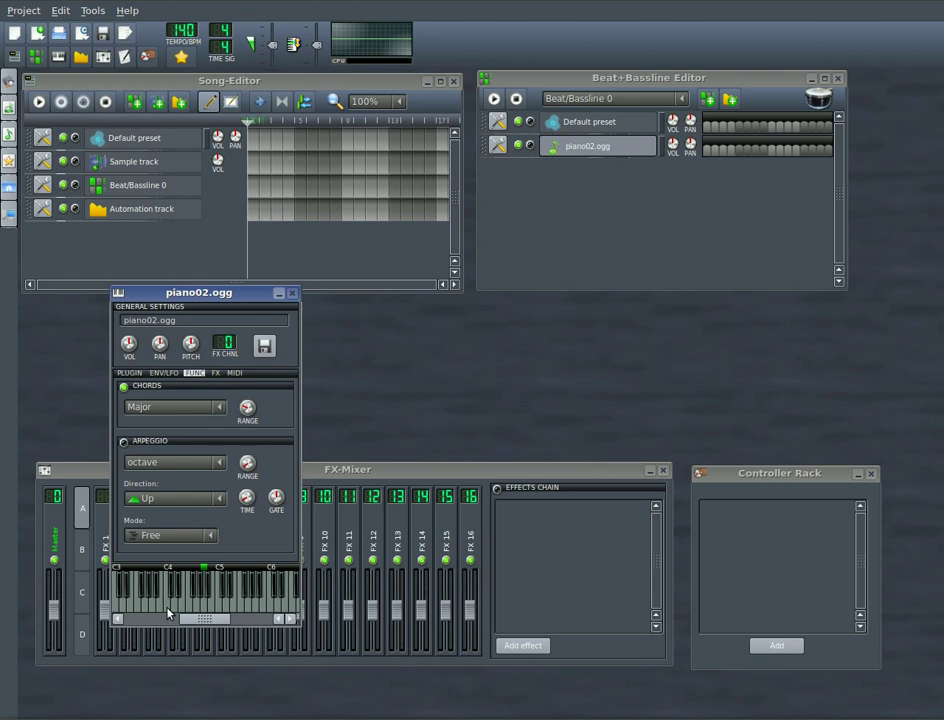
pyautogui.click(168, 612)
pyautogui.click(135, 356)
# Step: Toggle chords off and back on, auditioning the chord sound on the keyboard
pyautogui.click(127, 390)
pyautogui.scroll(-1, 184, 464)
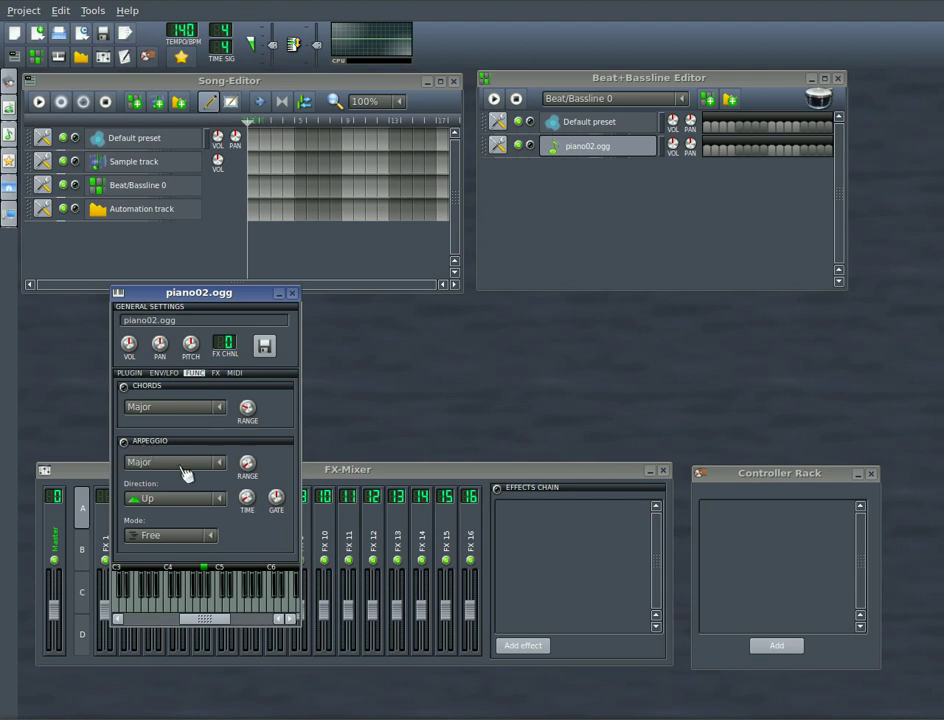
pyautogui.click(124, 387)
pyautogui.click(168, 608)
pyautogui.click(168, 612)
# Step: Turn chords off and enable the Major arpeggio, adjusting its range and auditioning it
pyautogui.click(124, 386)
pyautogui.click(124, 442)
pyautogui.moveTo(249, 469); pyautogui.dragTo(249, 460)
pyautogui.click(167, 612)
# Step: Change the arpeggio direction from down to Up and down, auditioning before and after
pyautogui.click(168, 608)
pyautogui.scroll(-1, 169, 499)
pyautogui.click(168, 612)
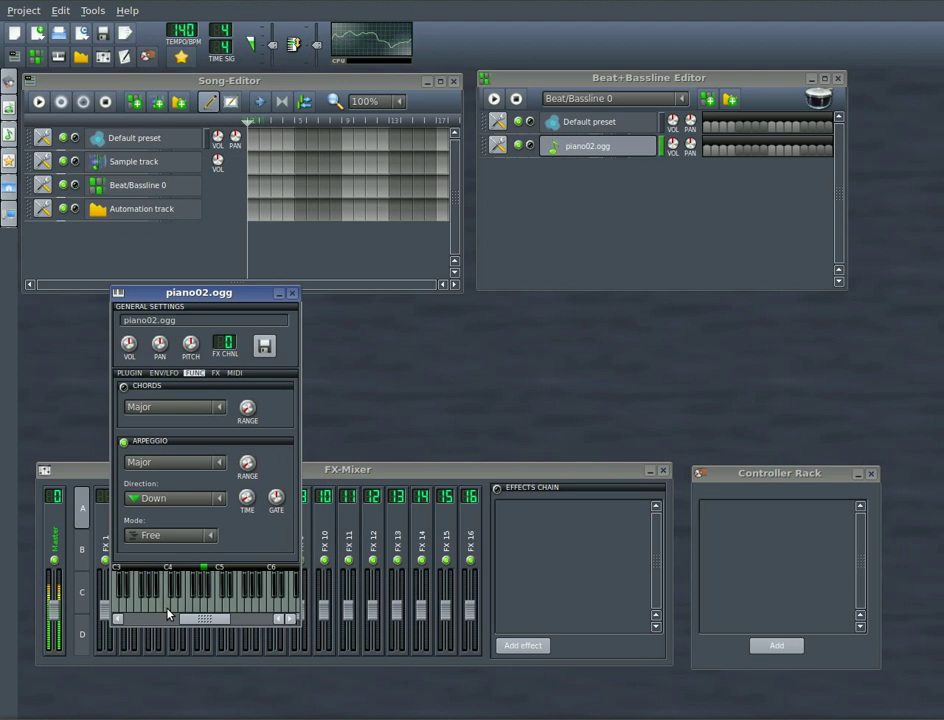
pyautogui.click(183, 499)
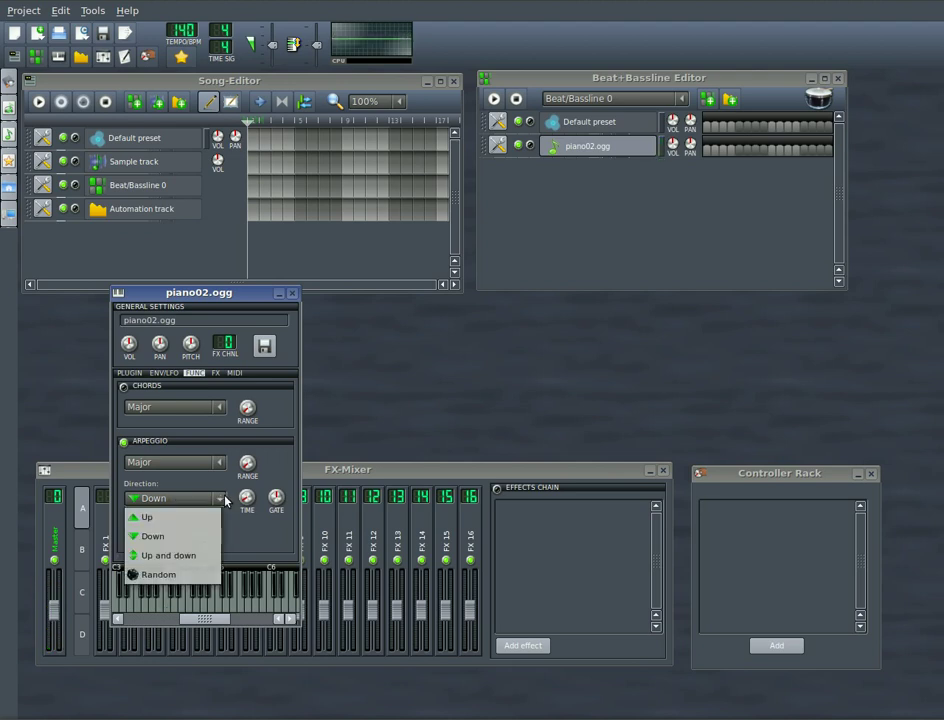
pyautogui.click(184, 553)
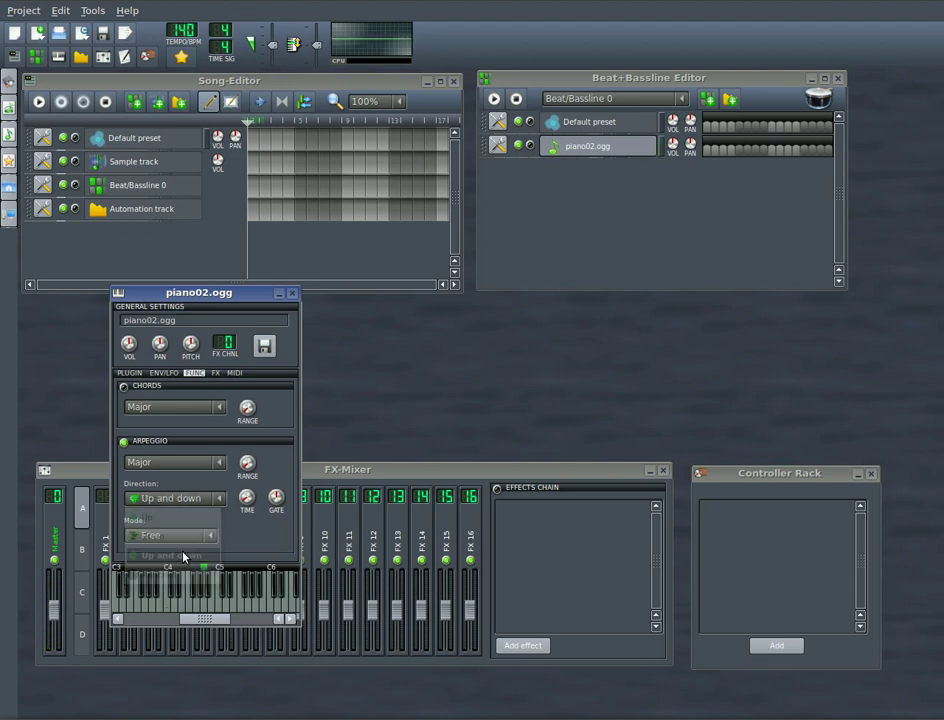
pyautogui.click(168, 612)
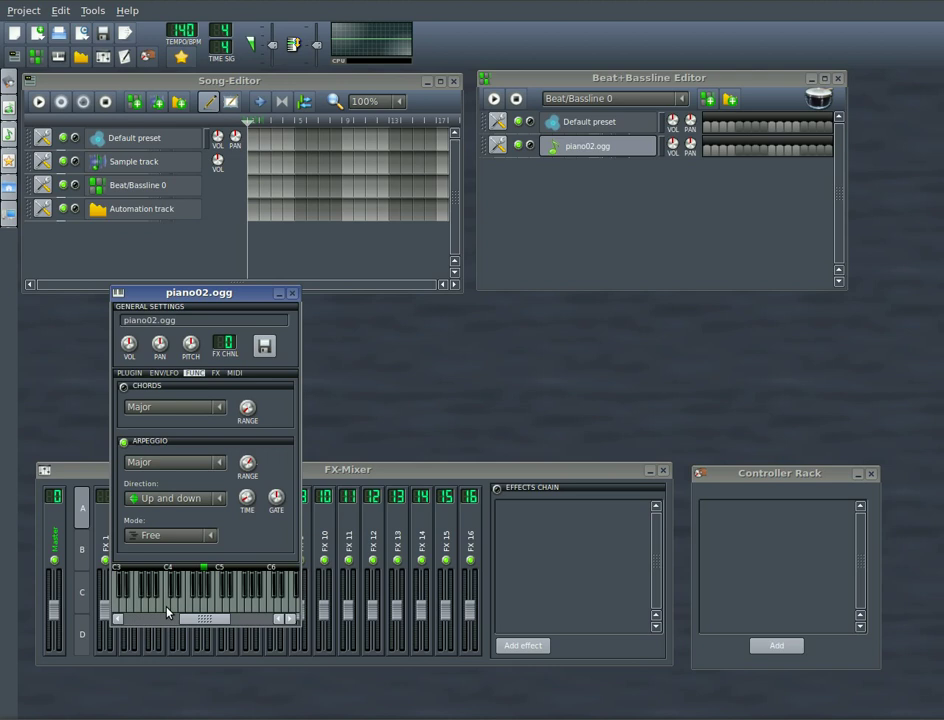
pyautogui.click(168, 610)
pyautogui.click(168, 612)
# Step: Try shorter arpeggio step times while auditioning, then lengthen it to about 265 ms
pyautogui.click(170, 612)
pyautogui.moveTo(247, 500); pyautogui.dragTo(247, 500)
pyautogui.moveTo(246, 497)
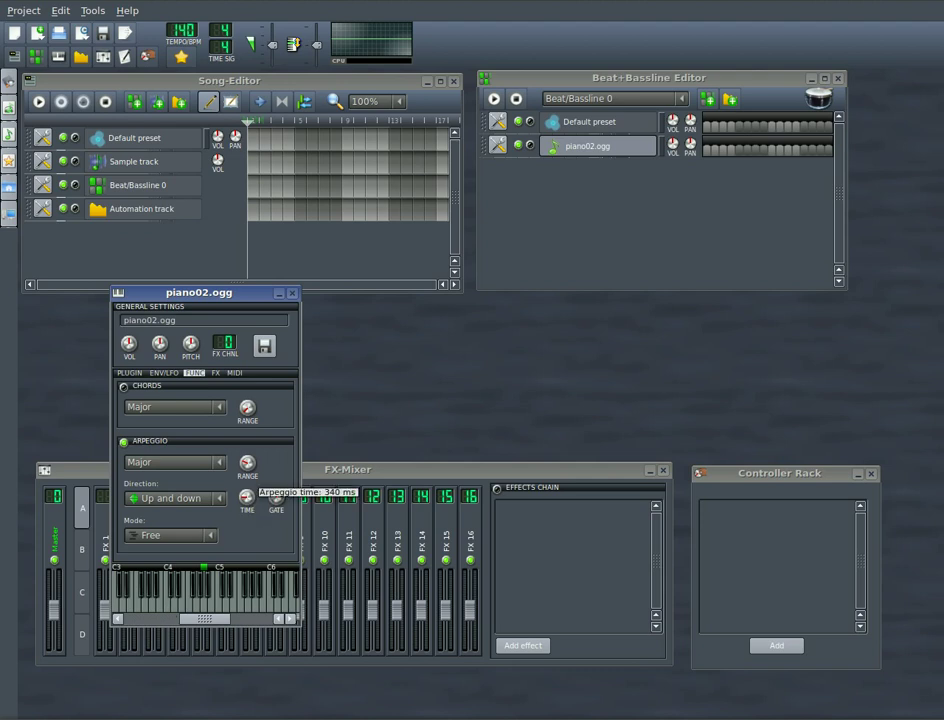
pyautogui.click(167, 612)
pyautogui.click(167, 610)
pyautogui.moveTo(246, 497)
pyautogui.mouseDown()
pyautogui.moveTo(246, 480)
pyautogui.moveTo(263, 513)
pyautogui.mouseUp()
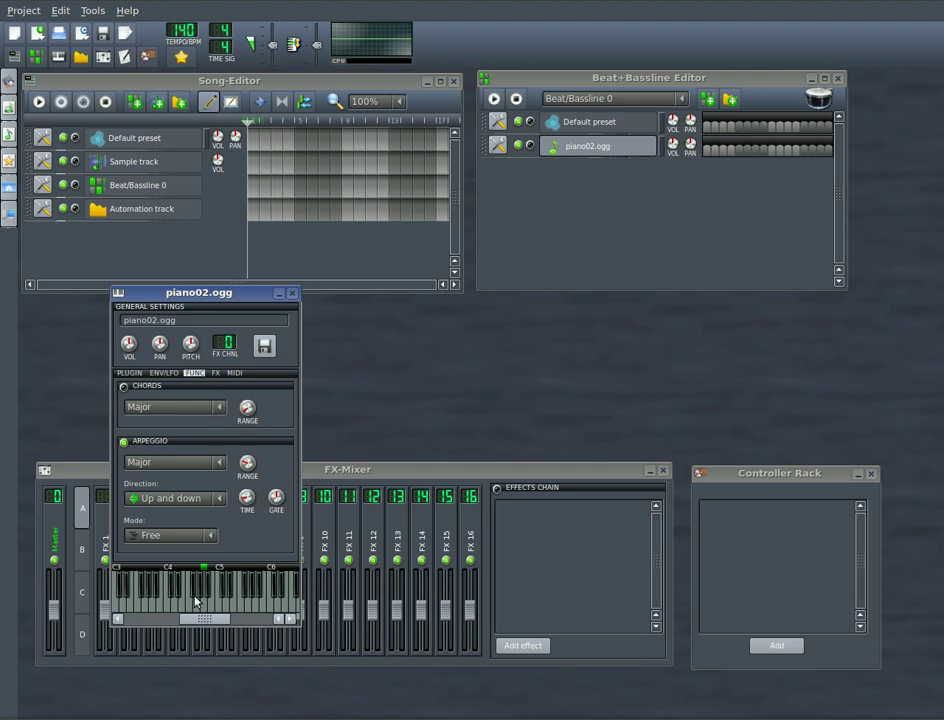
pyautogui.click(166, 611)
pyautogui.click(274, 498)
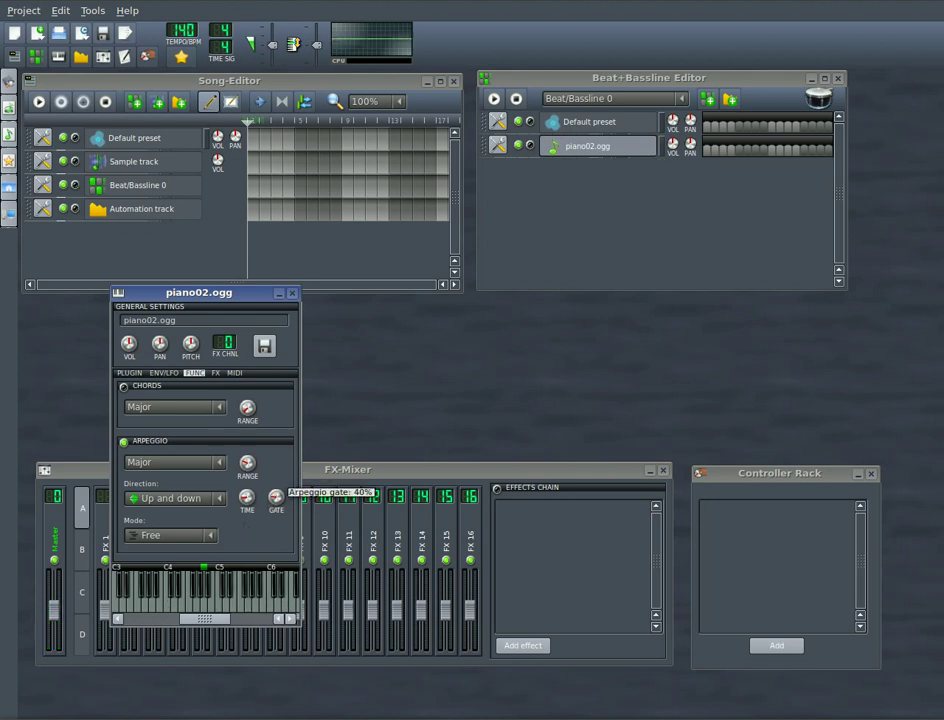
pyautogui.moveTo(276, 497); pyautogui.dragTo(243, 552)
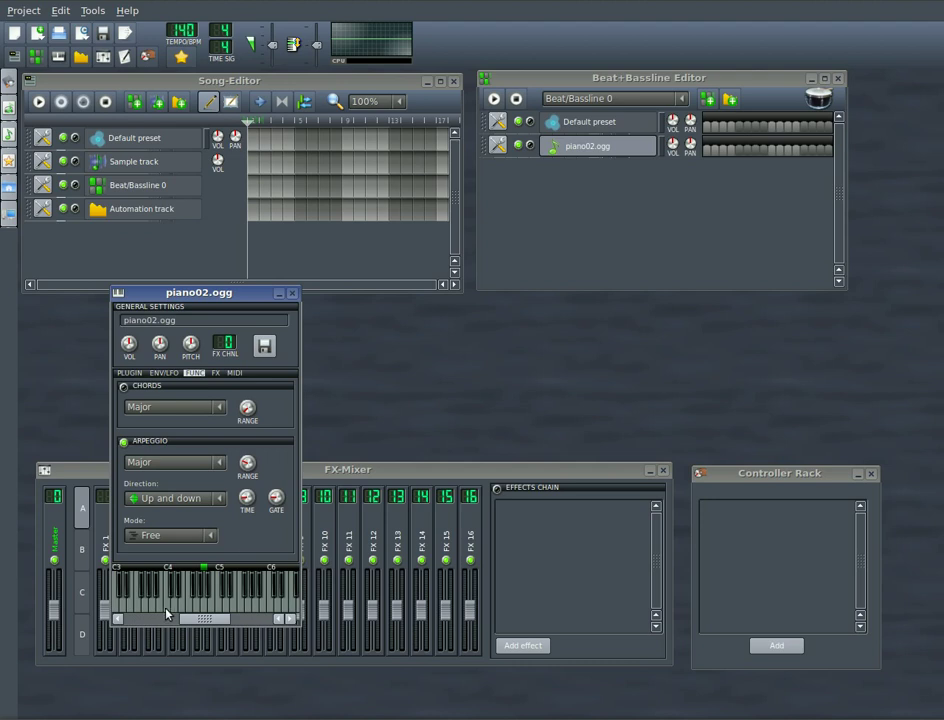
pyautogui.click(166, 610)
pyautogui.click(277, 500)
pyautogui.click(166, 610)
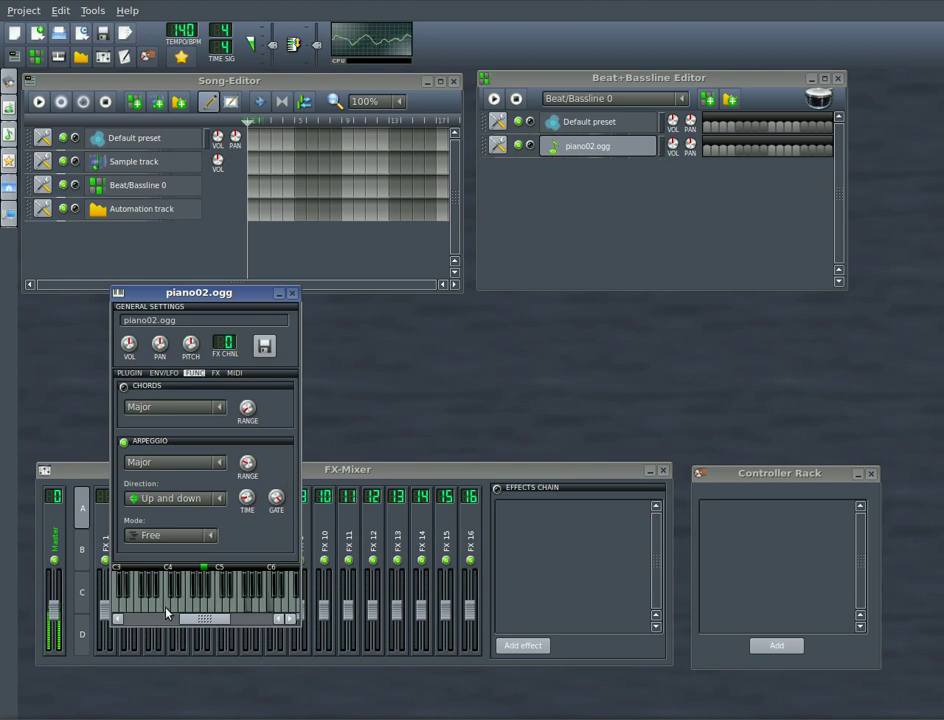
# Step: Set the arpeggio direction to Random and re-enable Major chords, auditioning each change
pyautogui.click(218, 500)
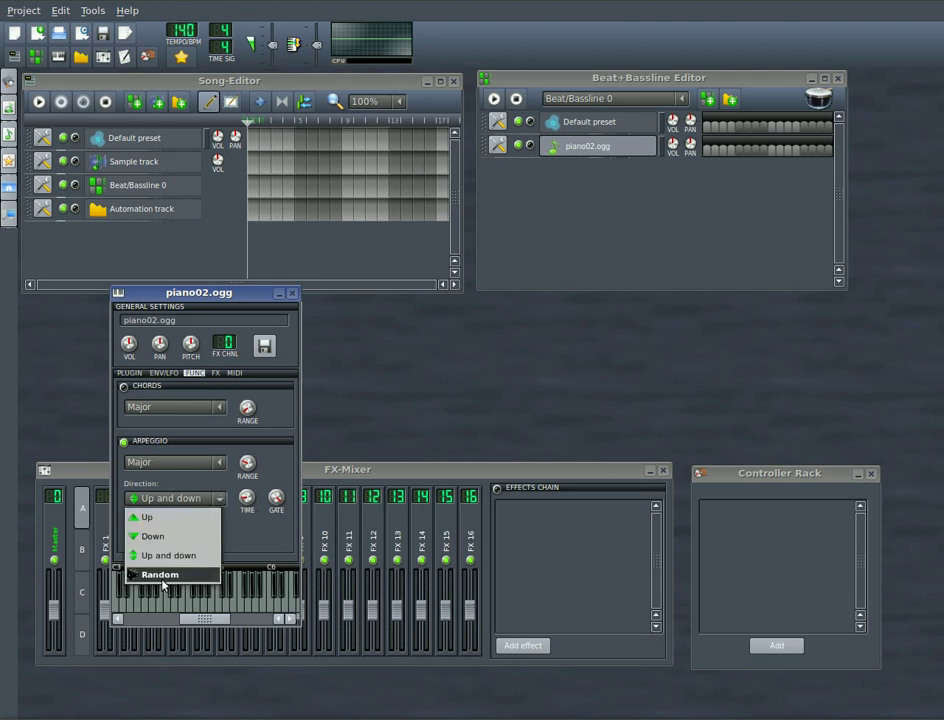
pyautogui.click(162, 575)
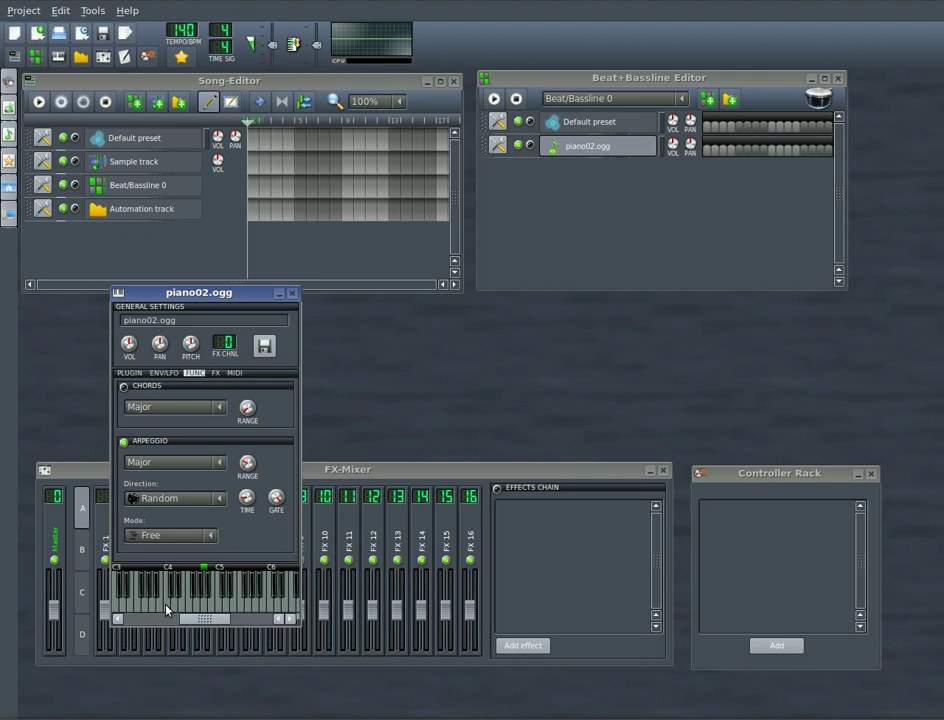
pyautogui.click(166, 610)
pyautogui.click(124, 387)
pyautogui.click(168, 612)
pyautogui.click(216, 537)
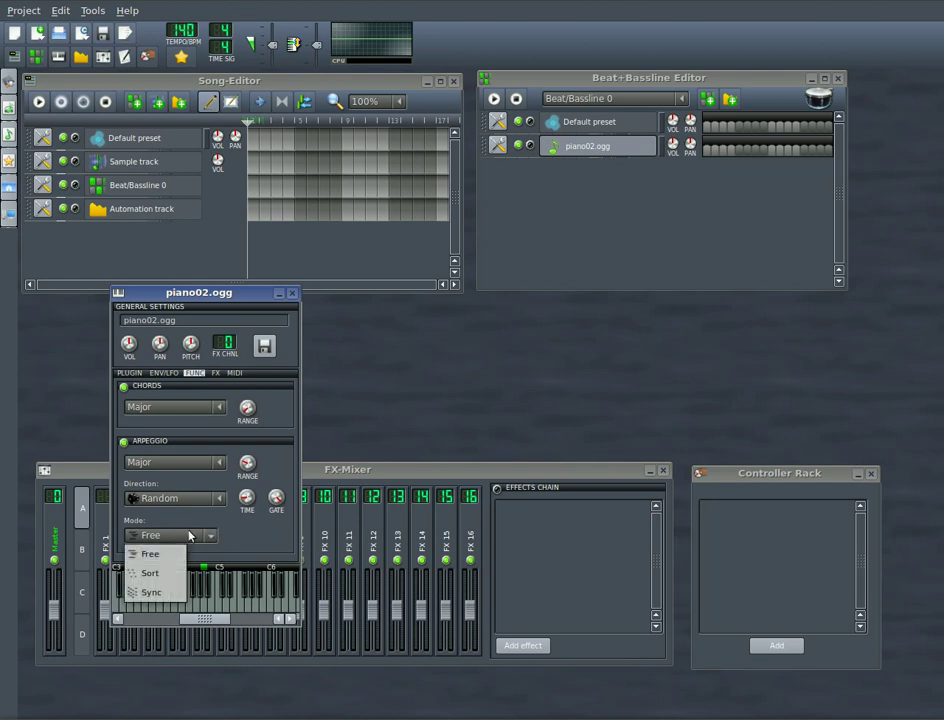
pyautogui.click(260, 548)
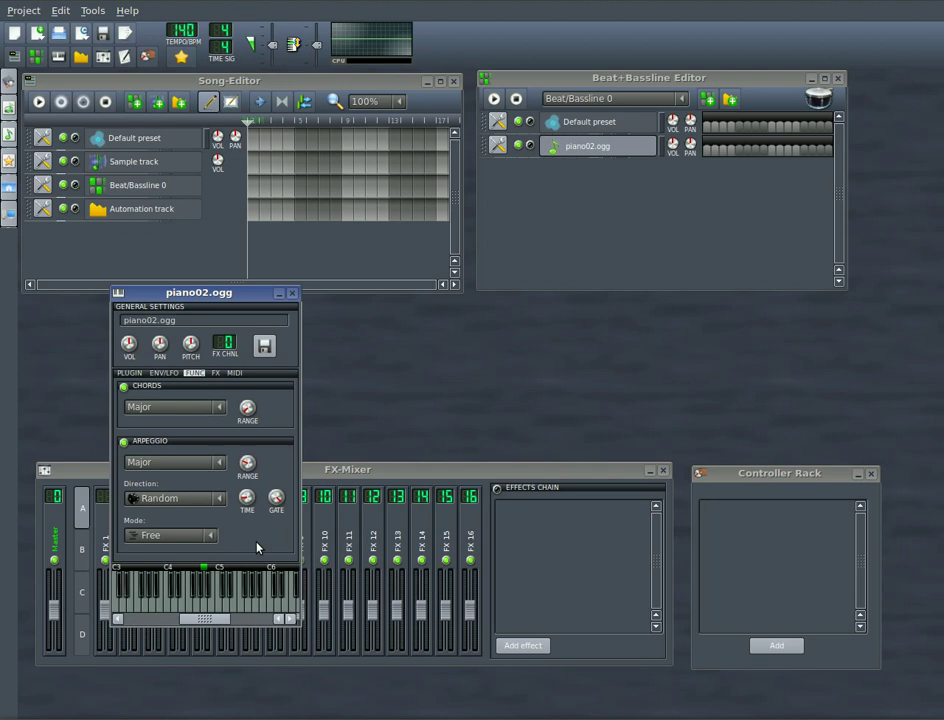
pyautogui.click(9, 105)
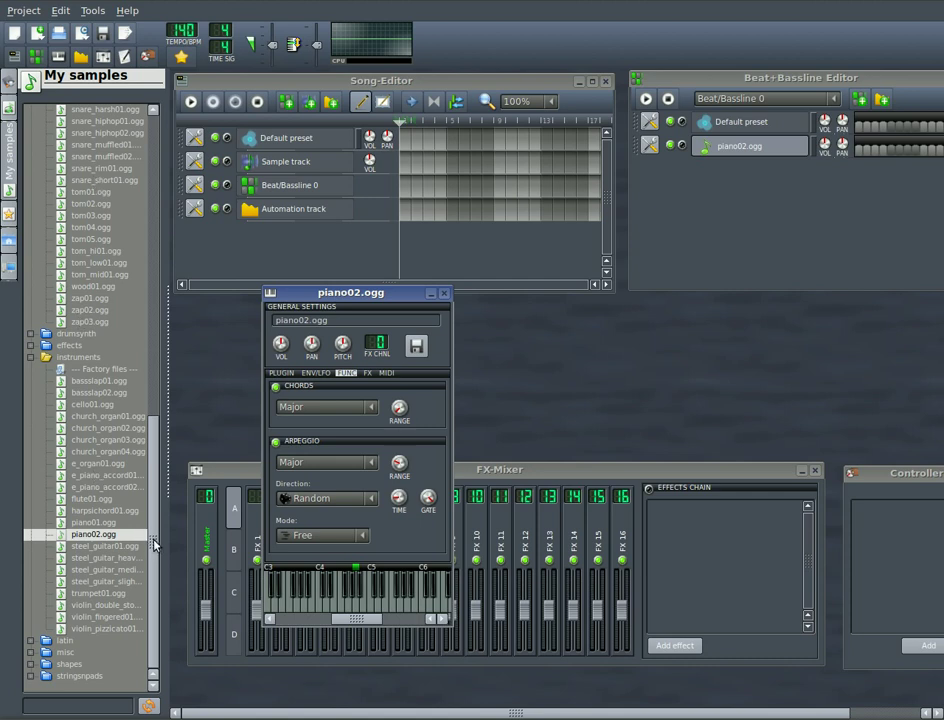
pyautogui.moveTo(155, 545); pyautogui.dragTo(127, 230)
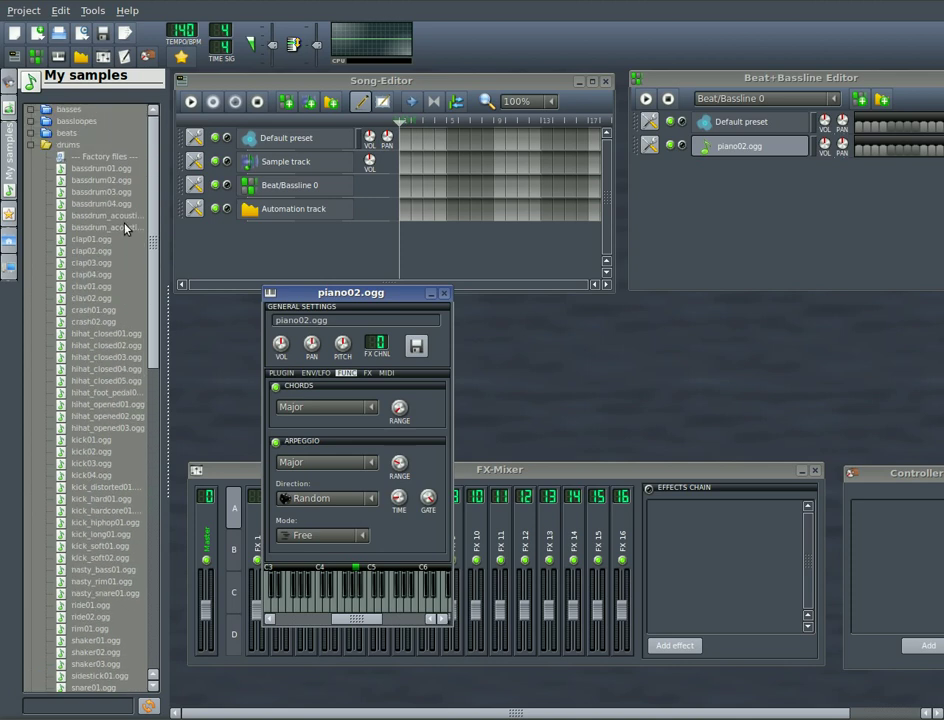
pyautogui.scroll(-10, 129, 360)
pyautogui.scroll(-3, 134, 515)
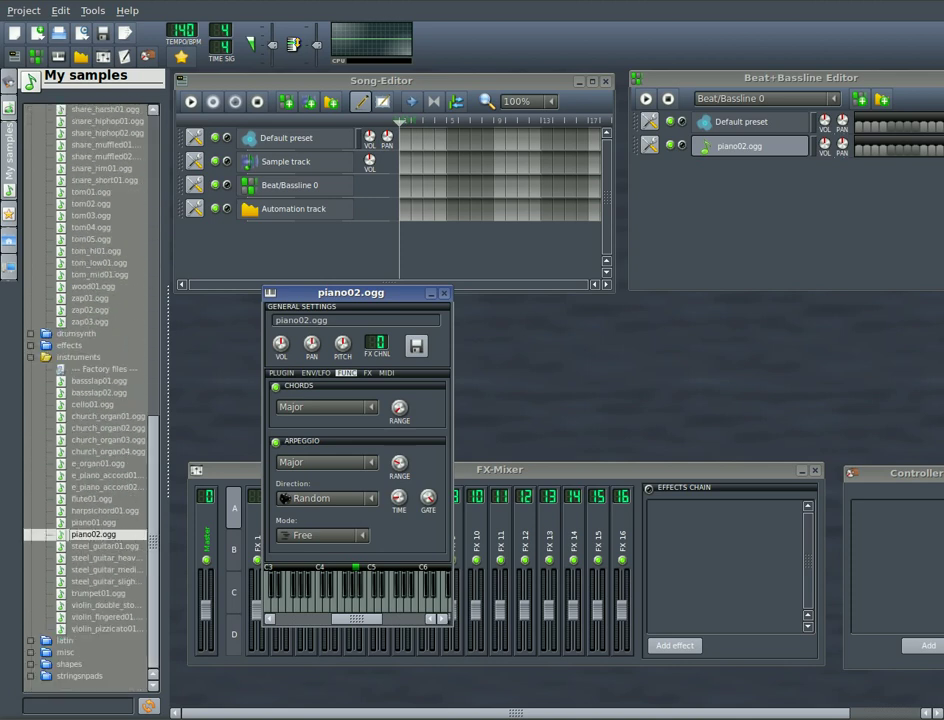
pyautogui.click(11, 155)
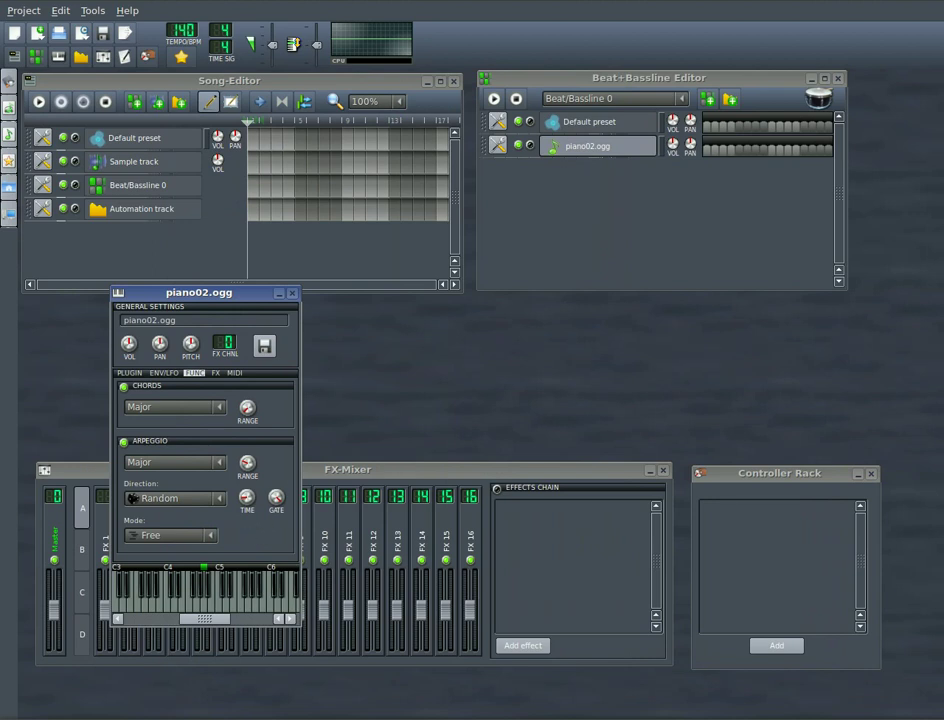
# Step: Activate two beat steps in the piano02.ogg row and start pattern playback
pyautogui.click(707, 150)
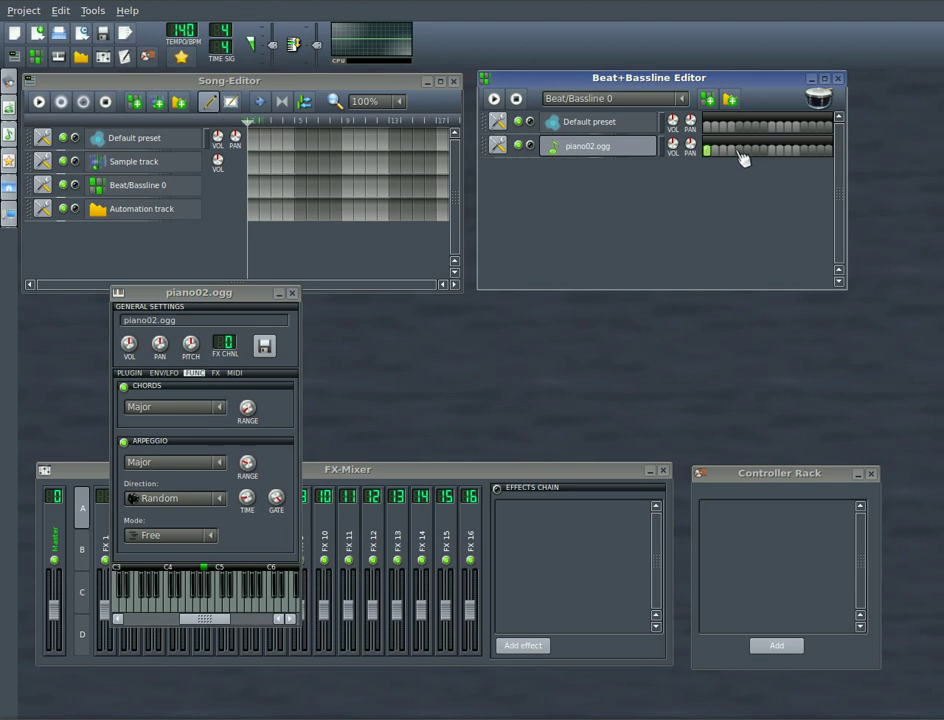
pyautogui.click(90, 328)
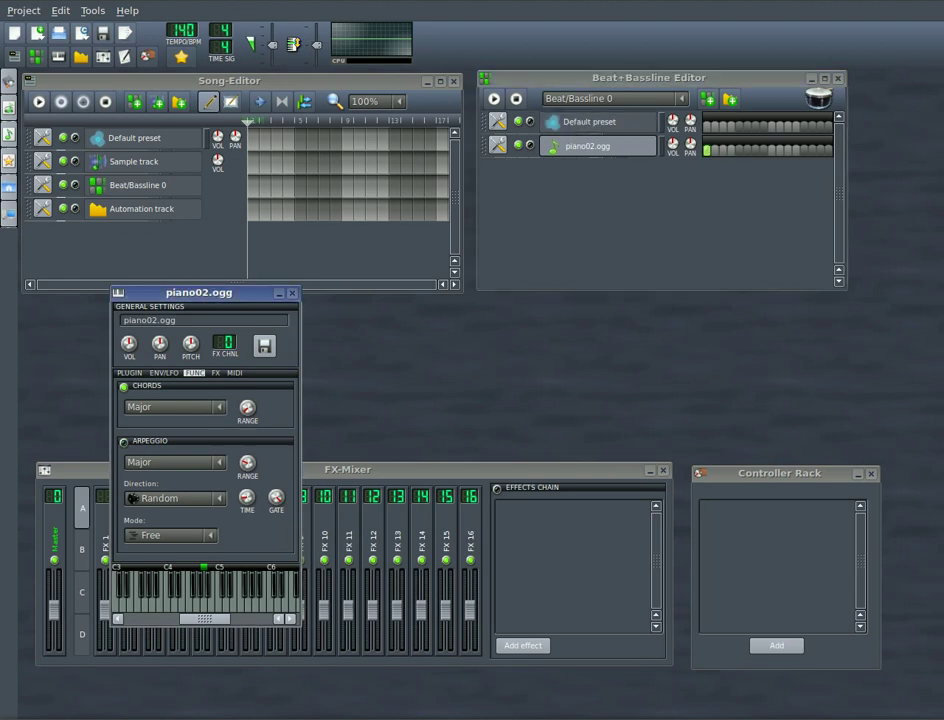
pyautogui.click(776, 155)
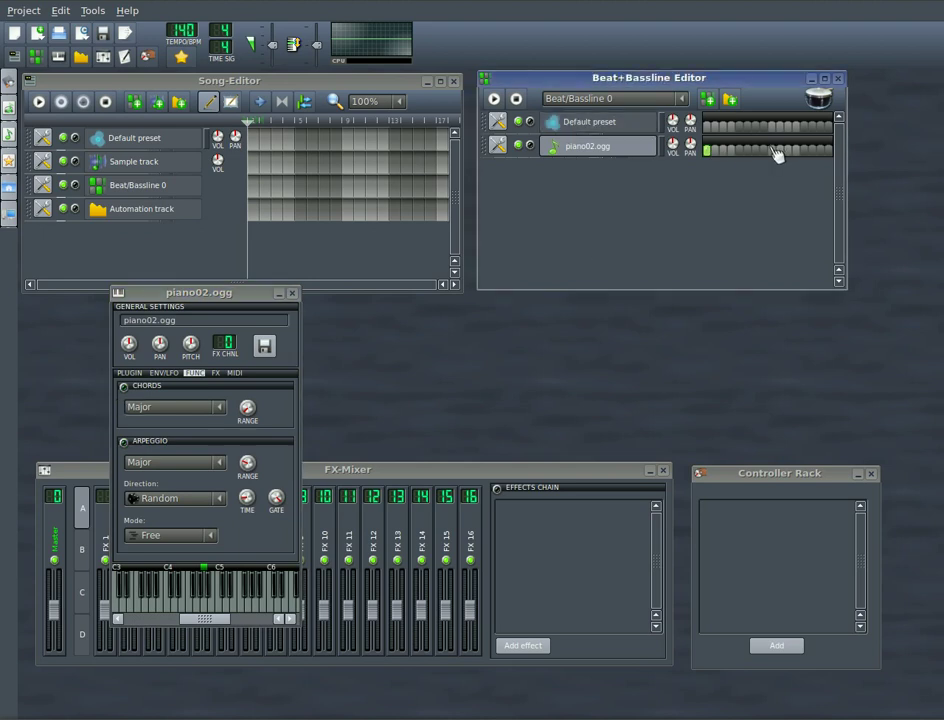
pyautogui.click(493, 98)
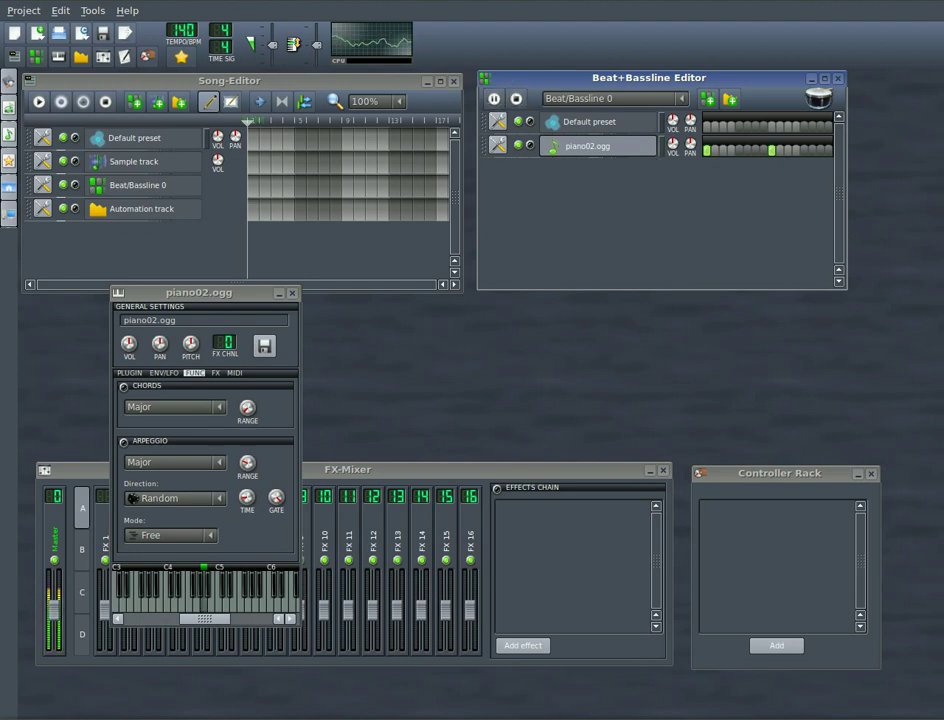
# Step: Toggle chords and arpeggio on and off while listening, then stop playback
pyautogui.click(130, 390)
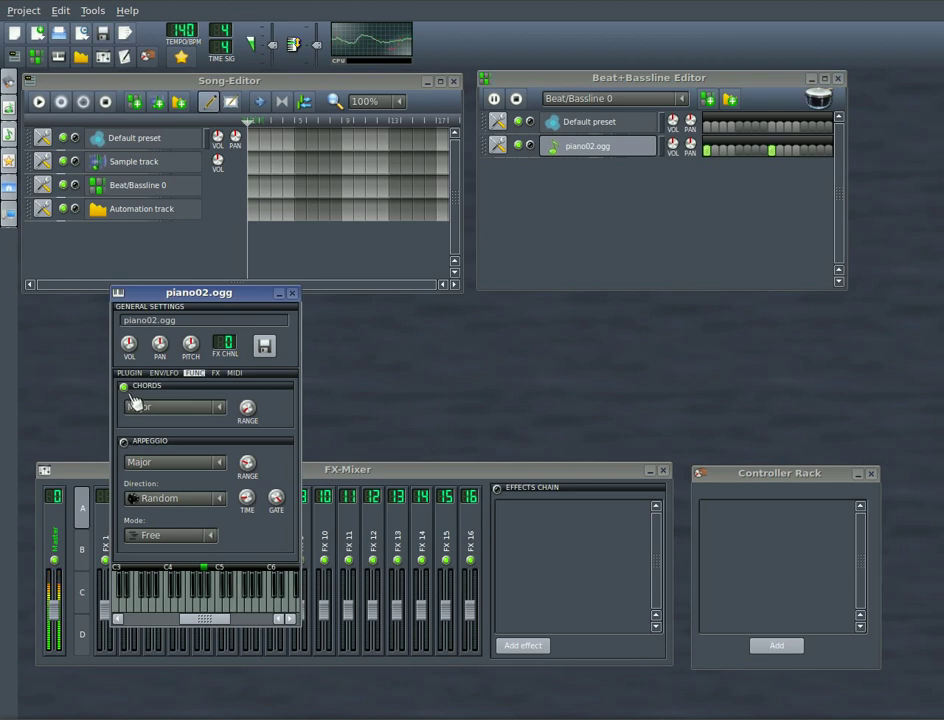
pyautogui.click(124, 387)
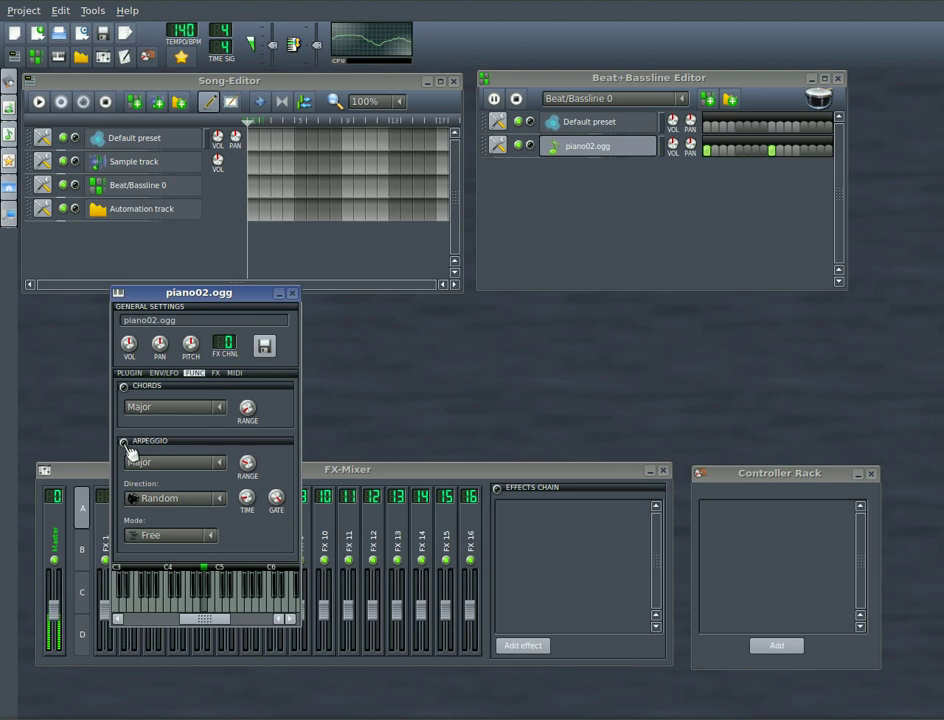
pyautogui.click(125, 443)
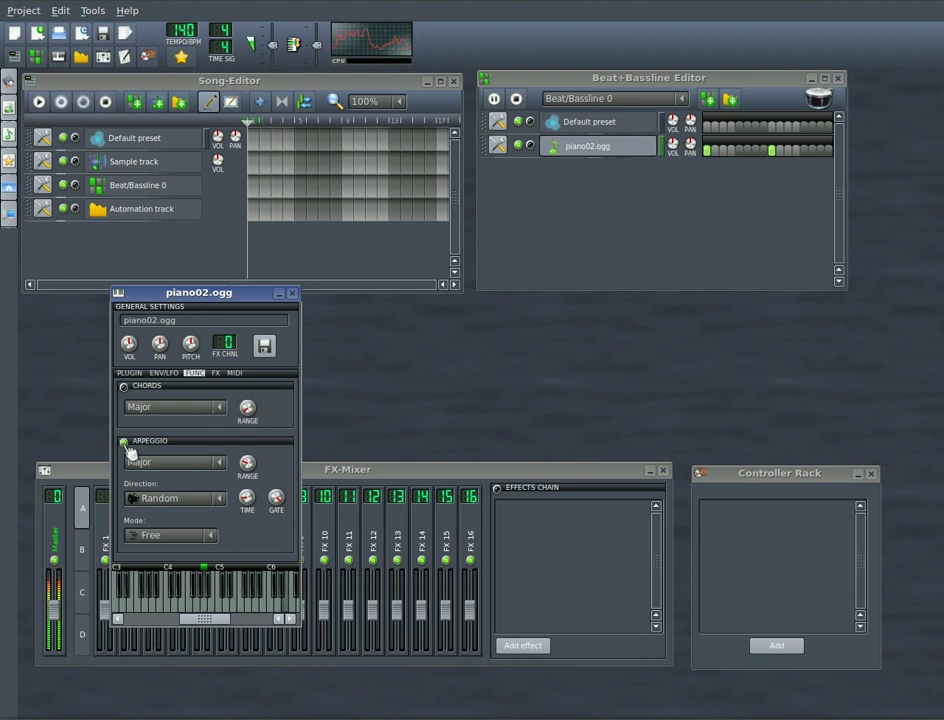
pyautogui.click(125, 443)
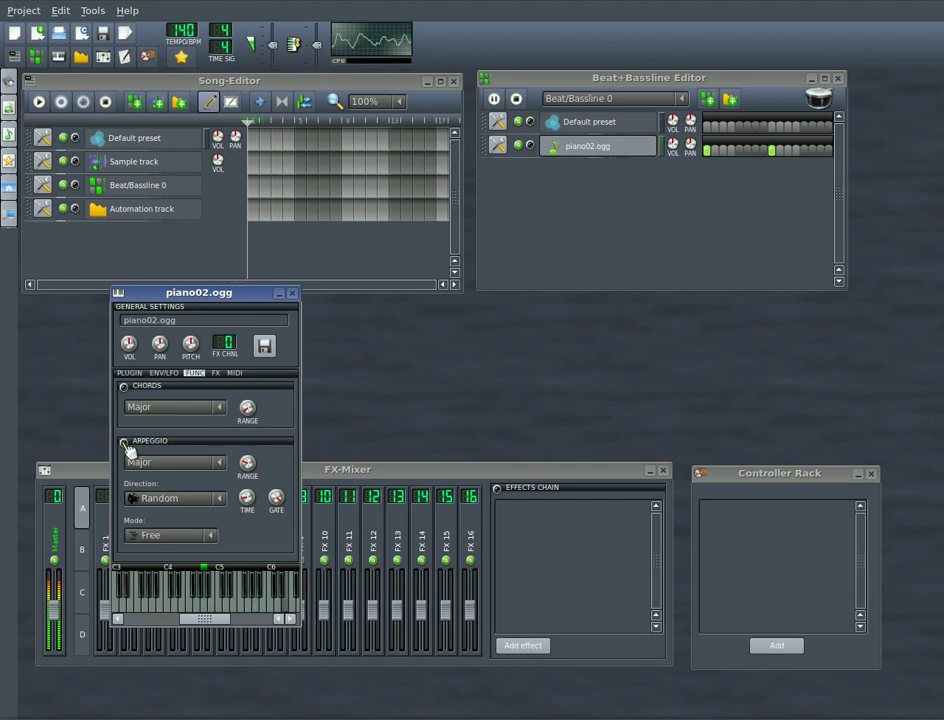
pyautogui.click(516, 98)
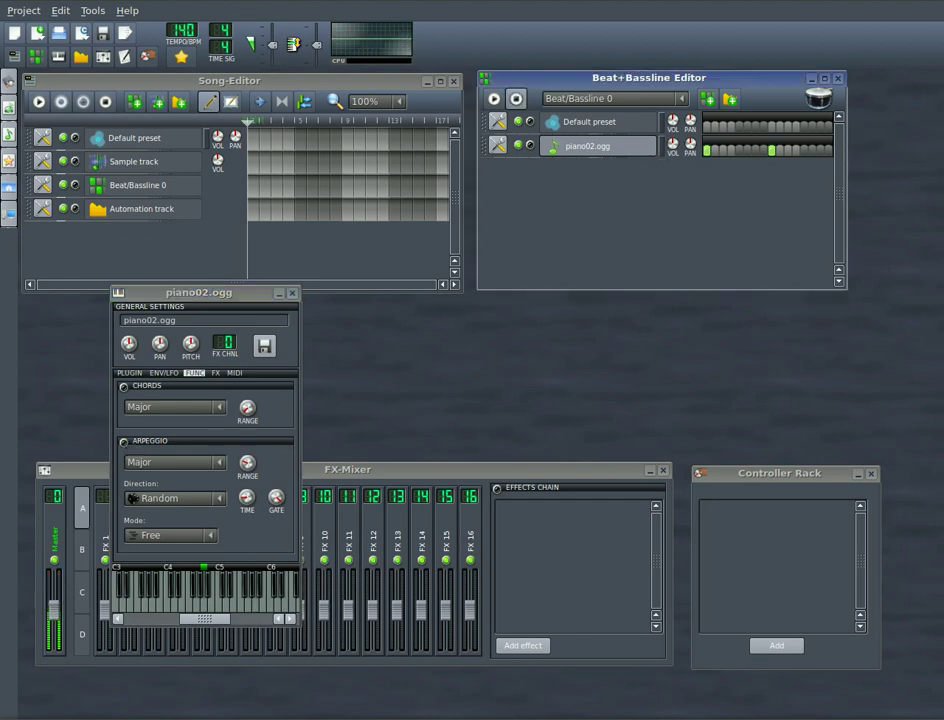